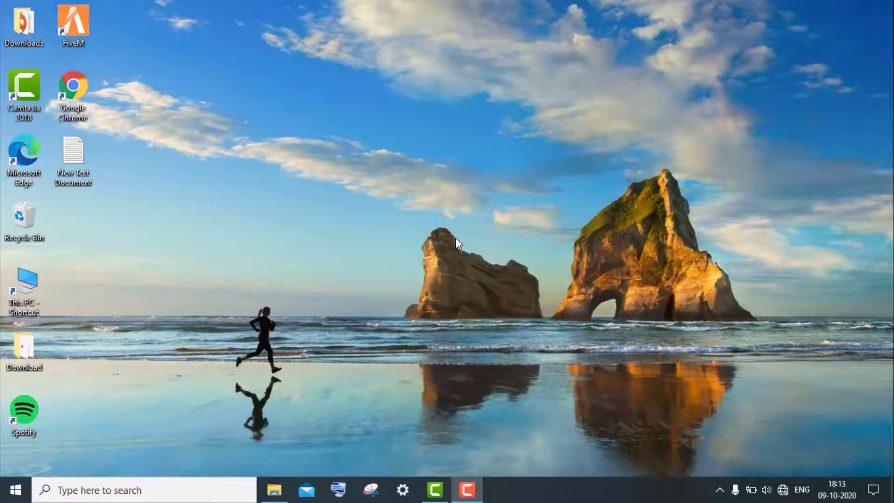
Find the Run app through Windows search and use it to launch regedit.
left_click(117, 490)
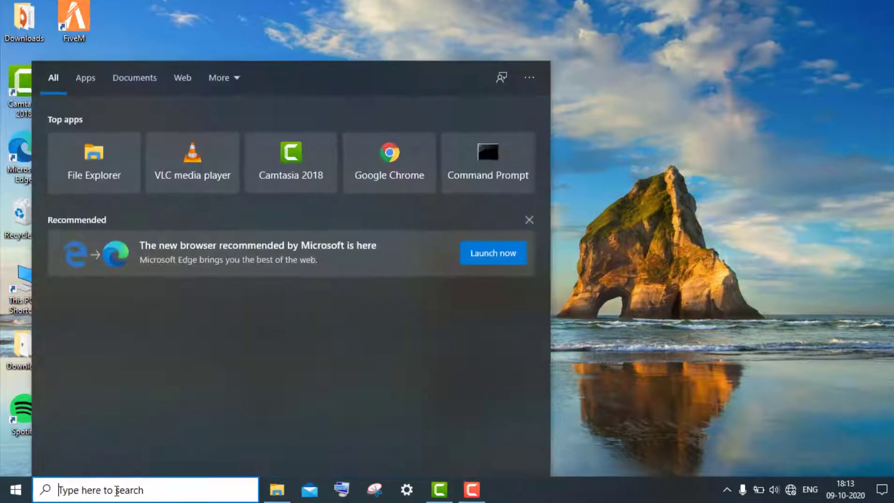
type("r")
type("un")
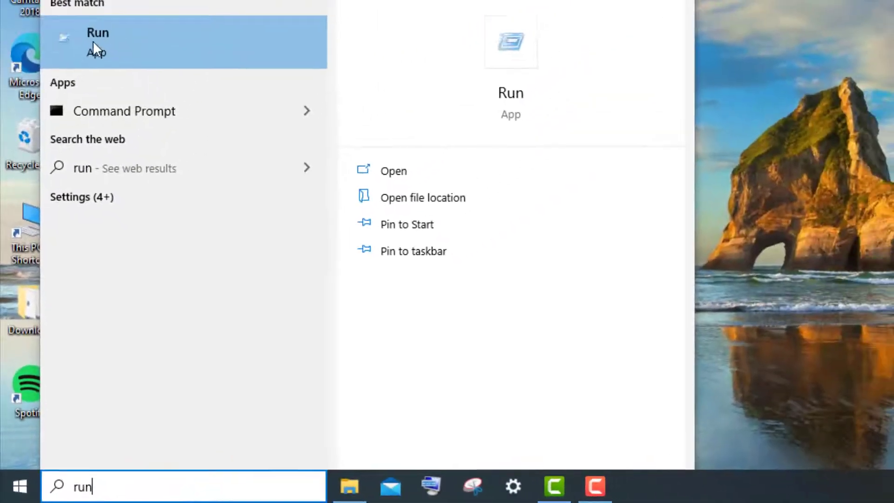
left_click(392, 172)
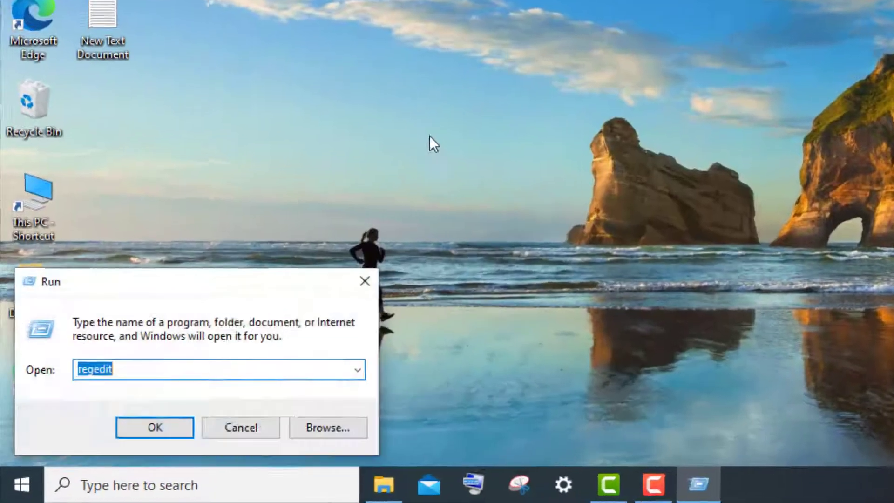
left_click(116, 369)
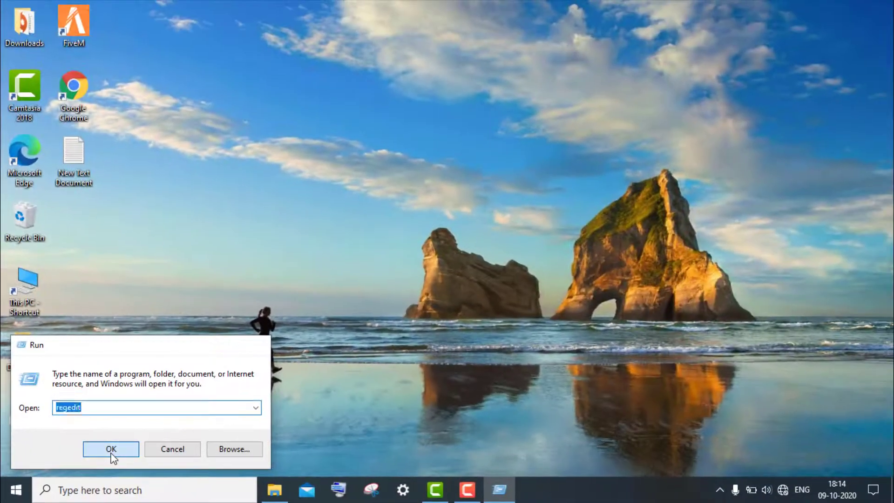
left_click(112, 449)
Expand the HKEY_CLASSES_ROOT key in the registry tree.
left_click(22, 100)
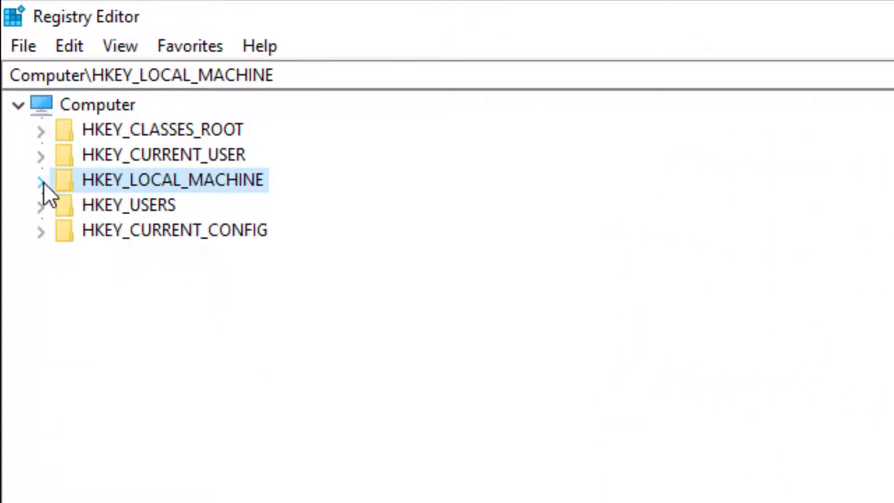
left_click(174, 131)
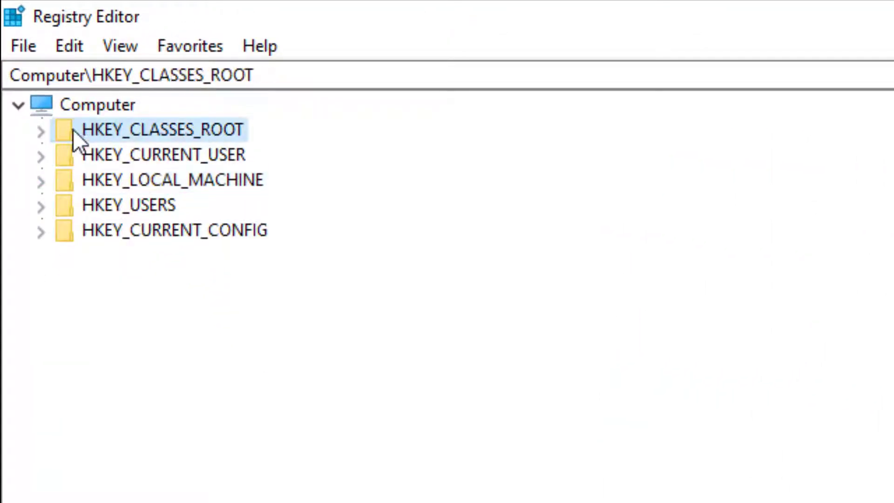
left_click(39, 132)
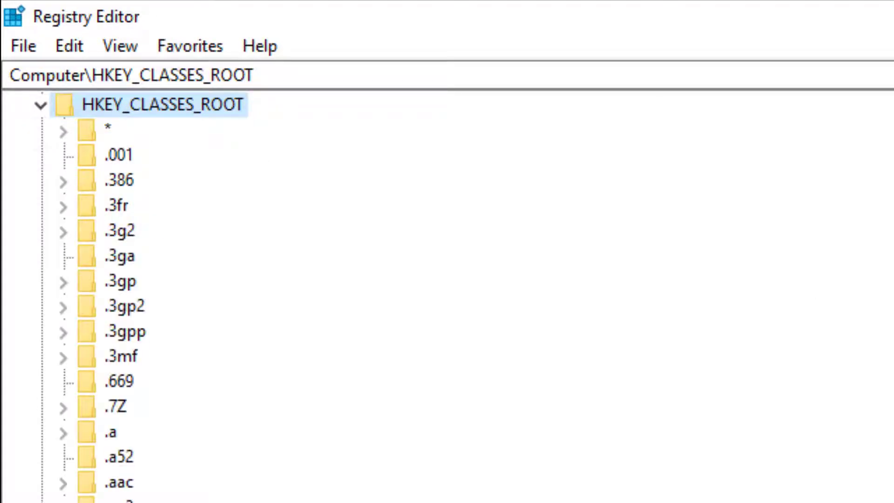
Locate the Excel.Chart.8 key under HKEY_CLASSES_ROOT and open its permissions.
scroll(447, 298, "down", 20)
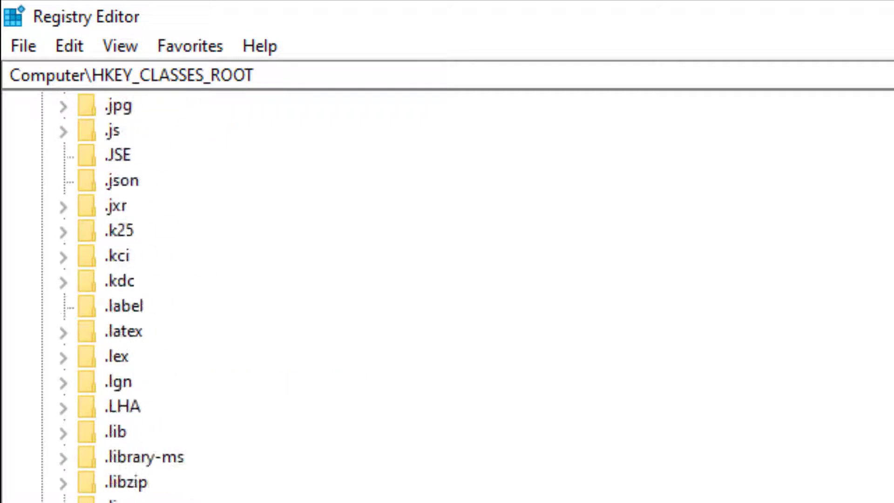
scroll(447, 298, "down", 20)
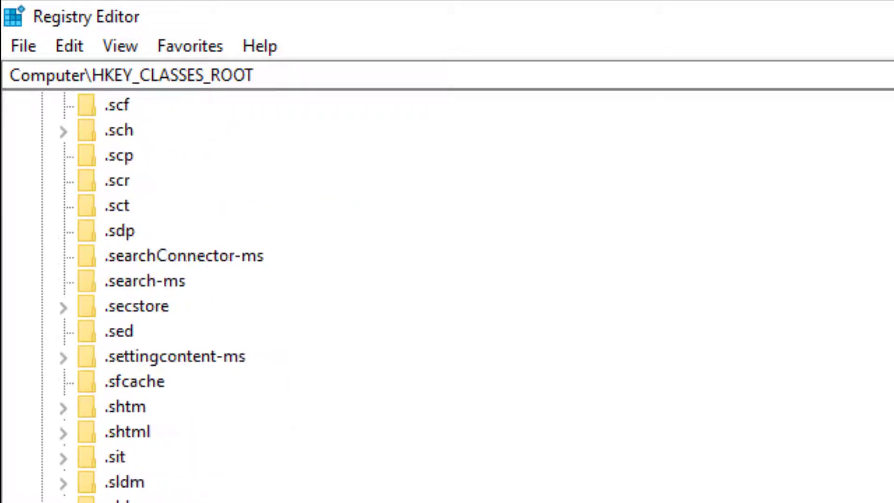
scroll(447, 298, "down", 20)
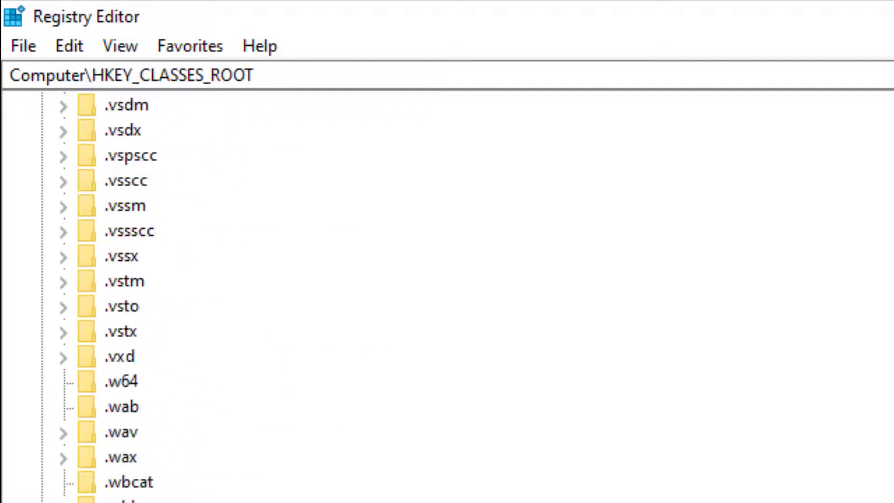
scroll(447, 298, "down", 20)
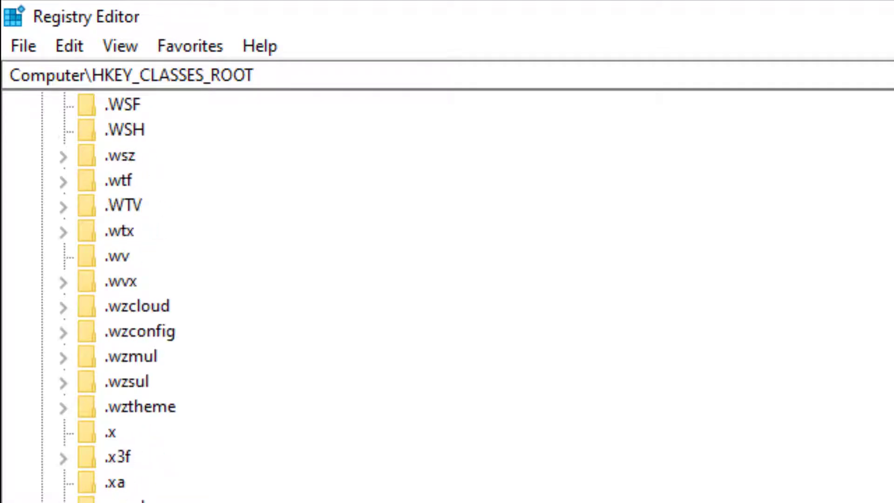
scroll(447, 299, "down", 20)
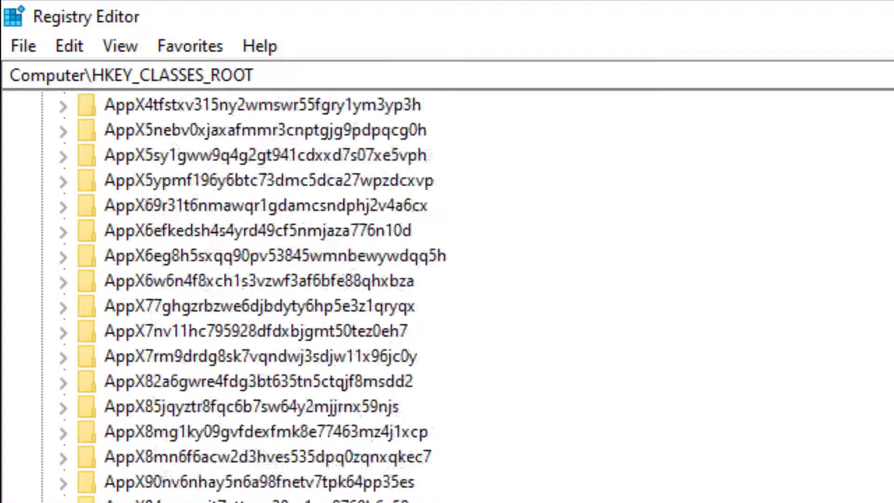
scroll(448, 299, "down", 20)
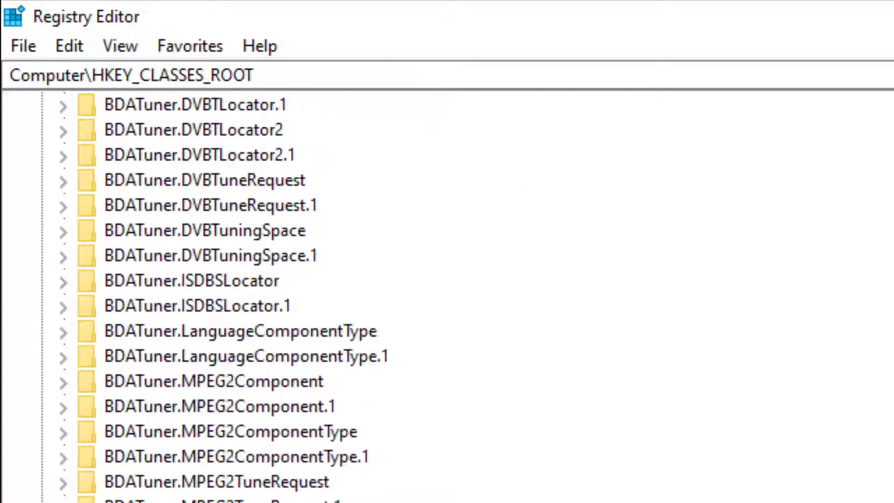
scroll(448, 299, "down", 20)
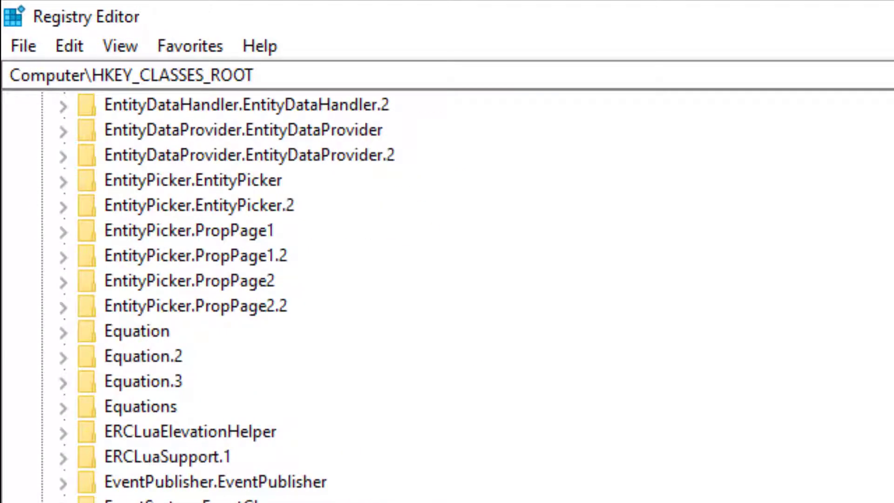
scroll(447, 299, "down", 15)
scroll(447, 298, "up", 20)
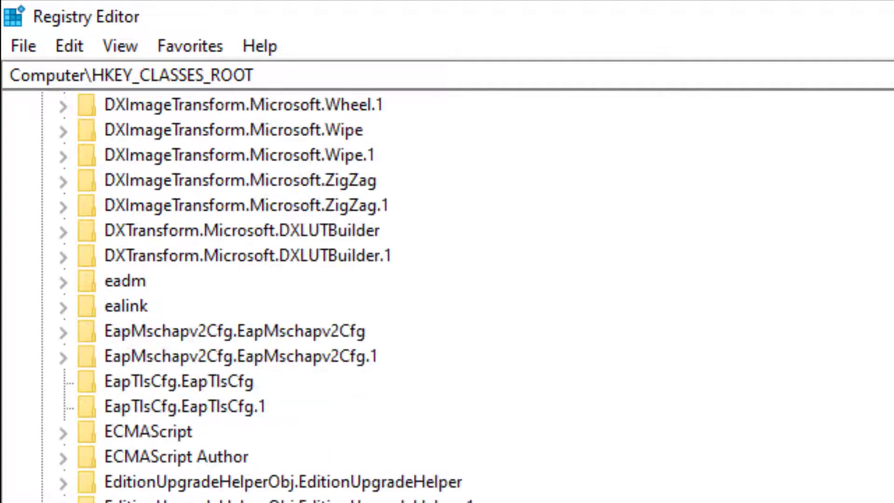
scroll(448, 299, "up", 12)
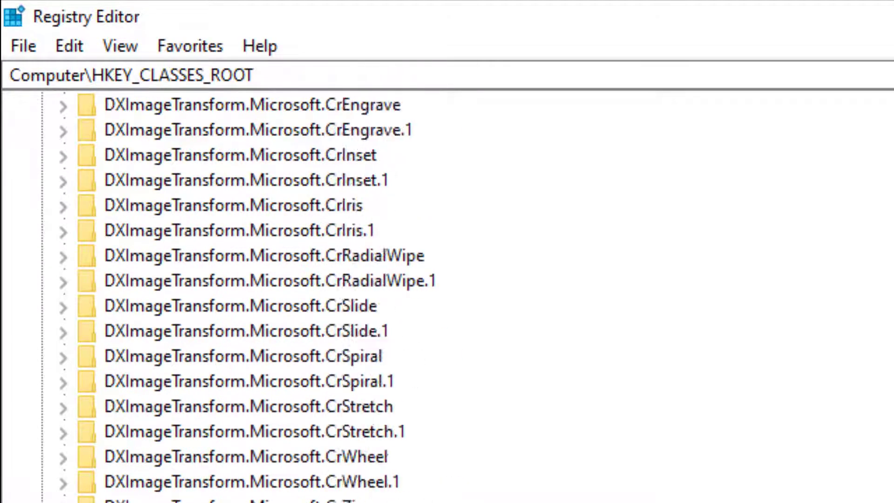
scroll(448, 298, "down", 20)
scroll(447, 298, "up", 20)
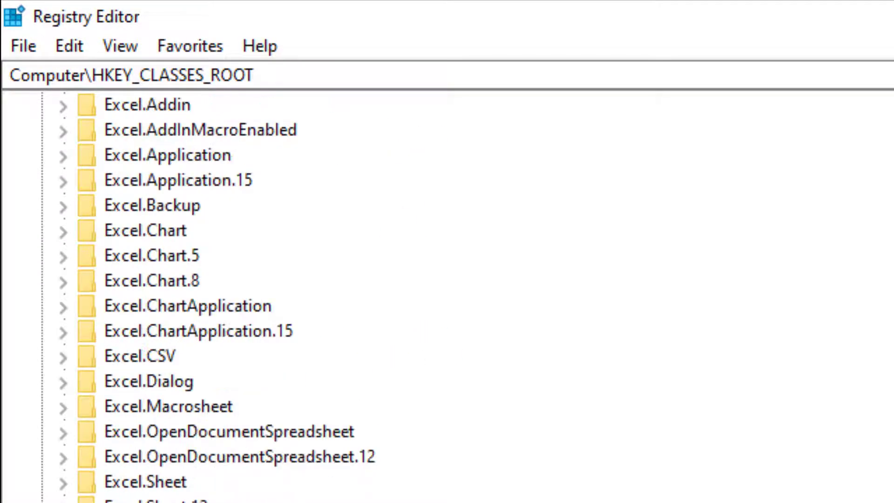
left_click(168, 279)
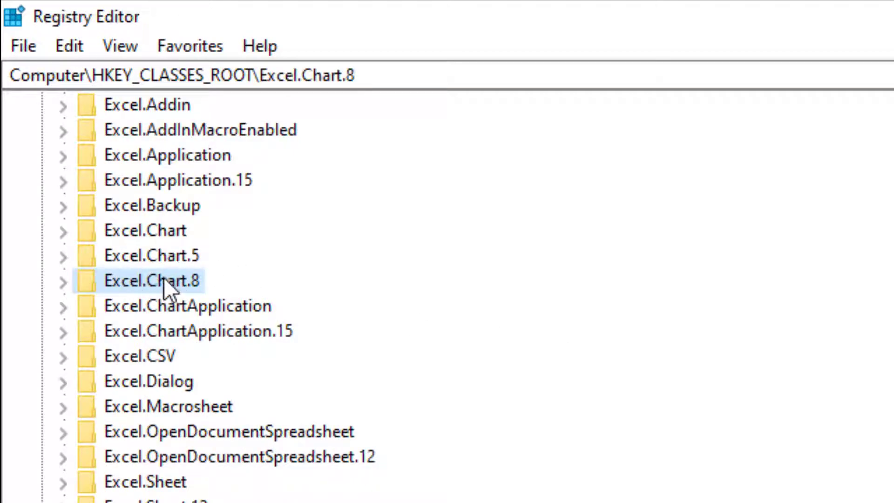
right_click(165, 277)
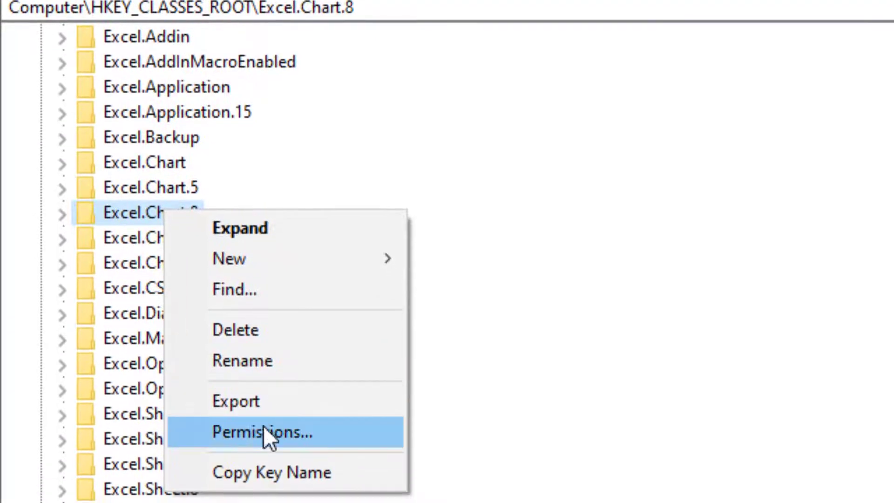
left_click(262, 433)
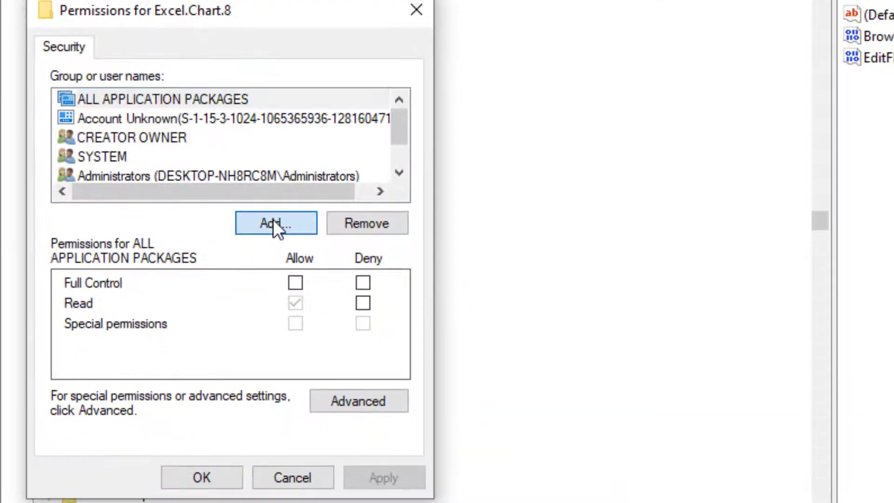
Add the Everyone group to the Excel.Chart.8 permissions, checking the name before accepting it.
left_click(342, 326)
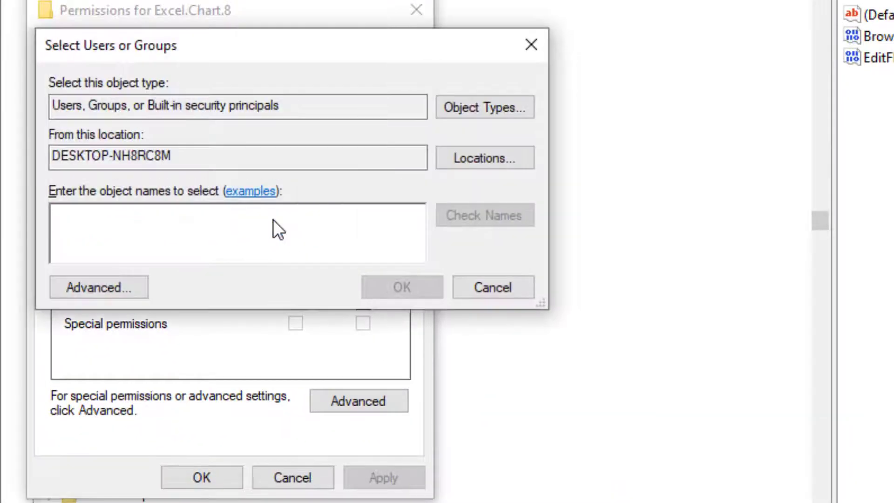
type("Eve")
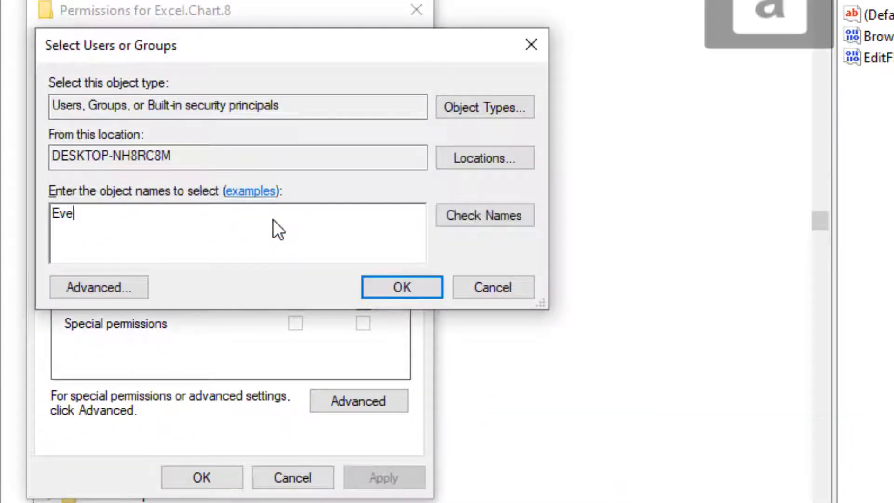
type("ryone")
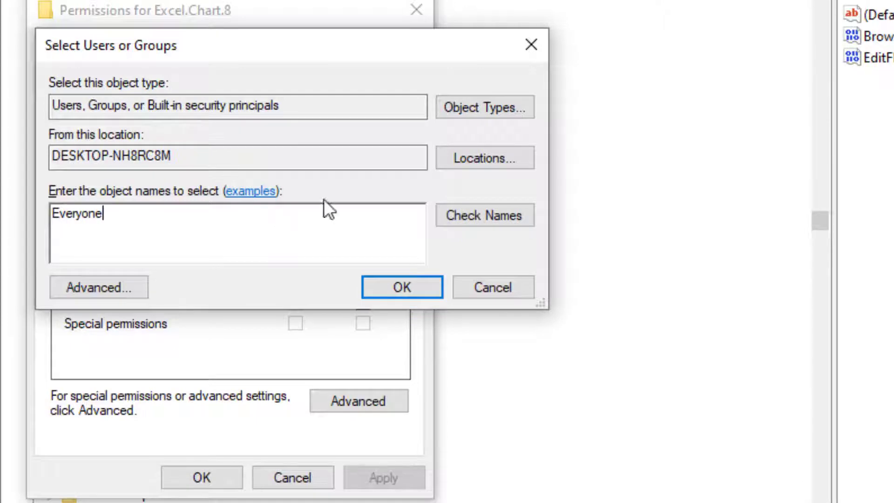
left_click(481, 218)
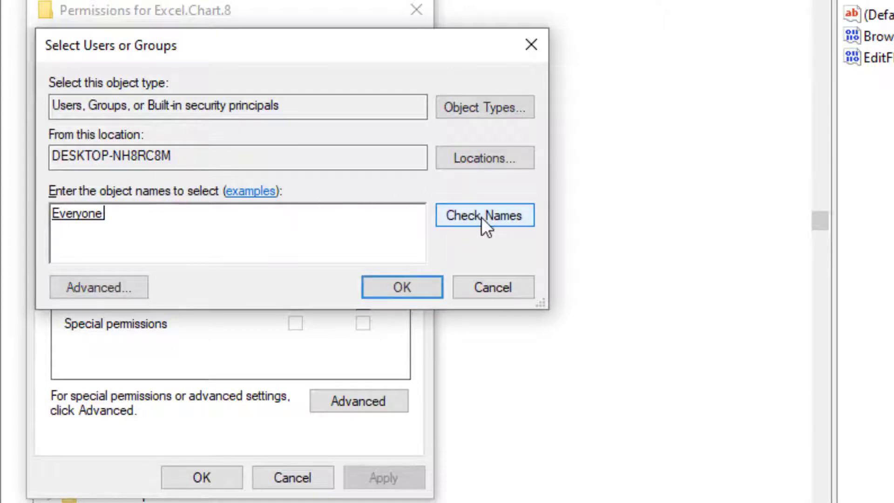
left_click(397, 282)
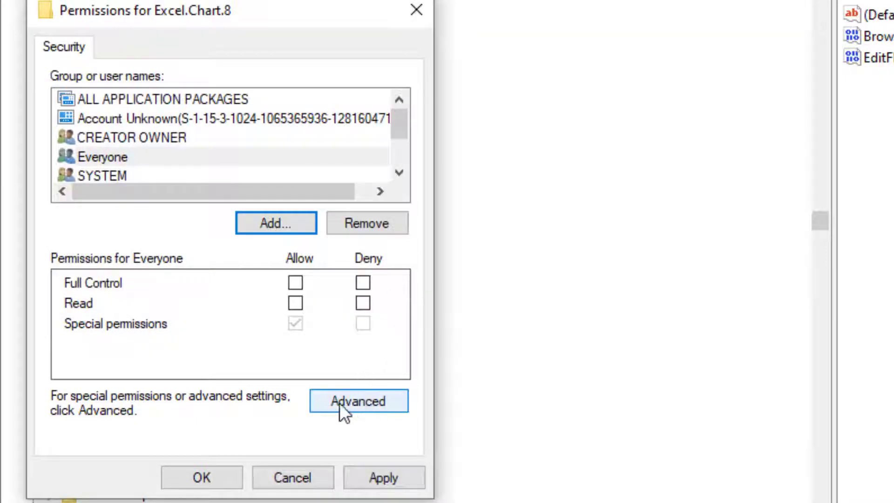
Change the owner of Excel.Chart.8 to everyone in the advanced security settings, then apply and accept the change.
left_click(357, 402)
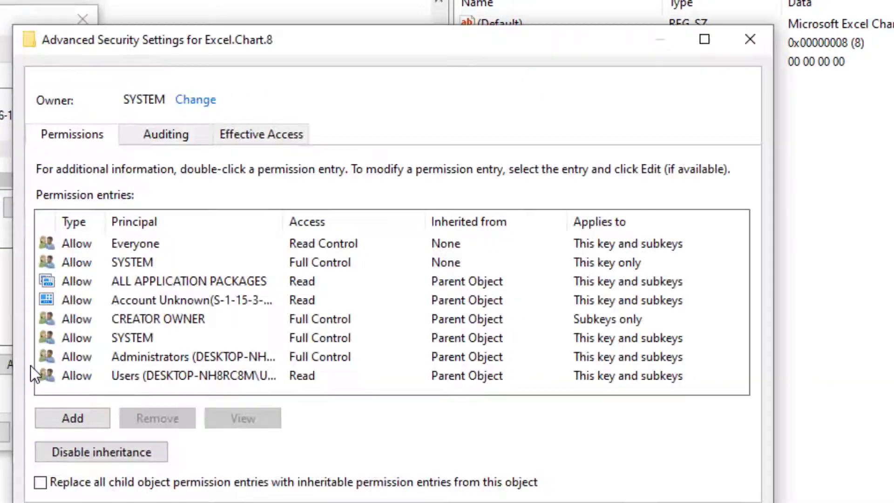
left_click(142, 246)
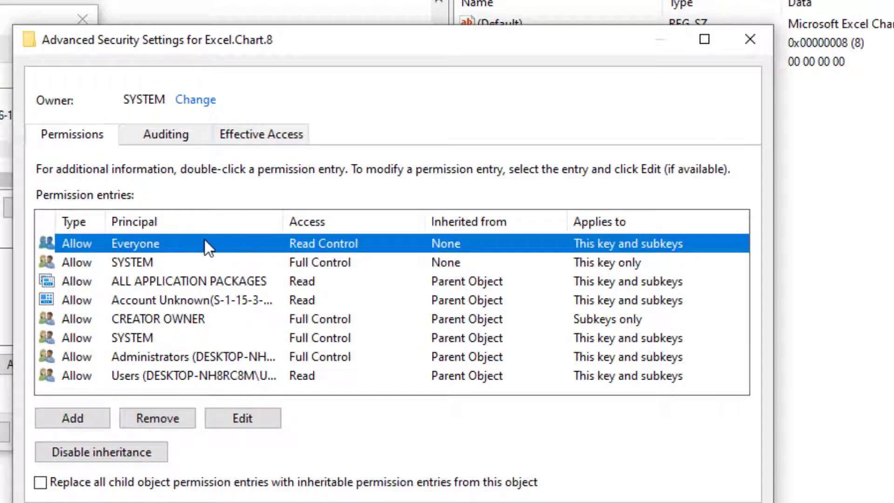
left_click(196, 101)
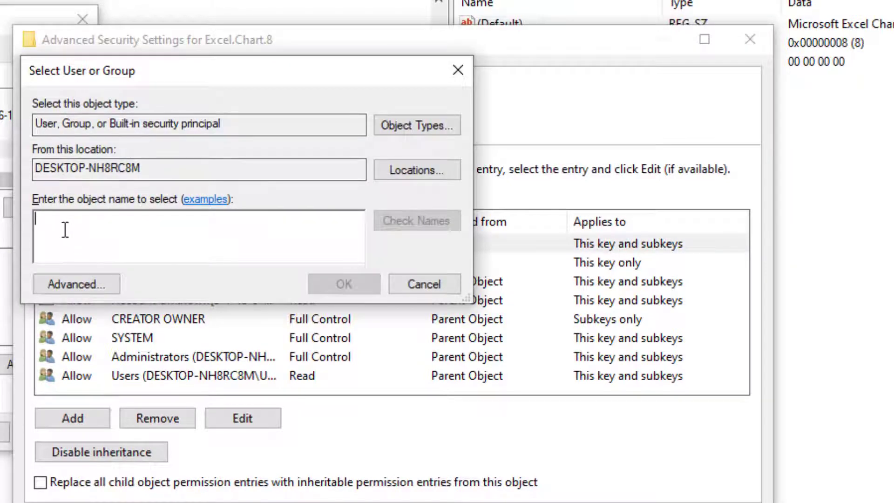
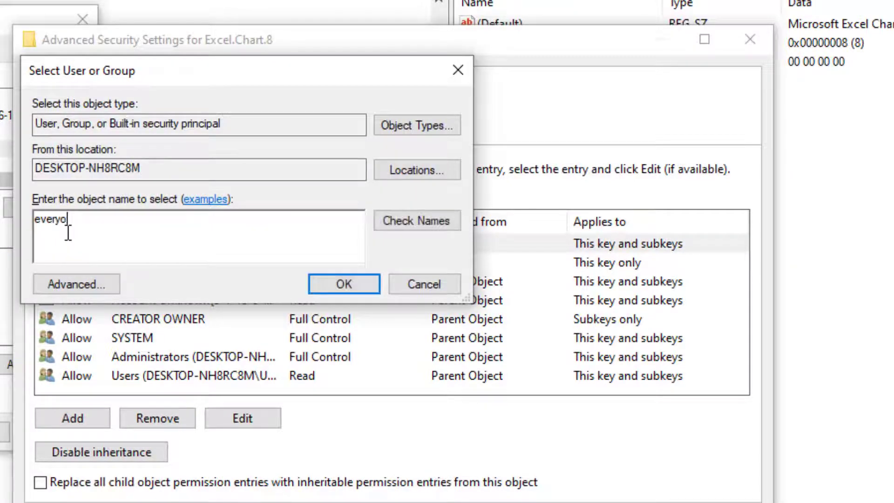
type("ne")
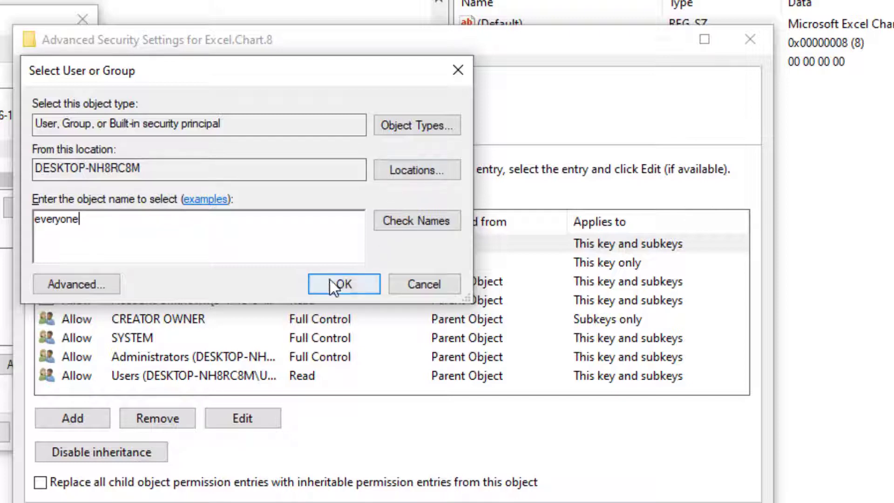
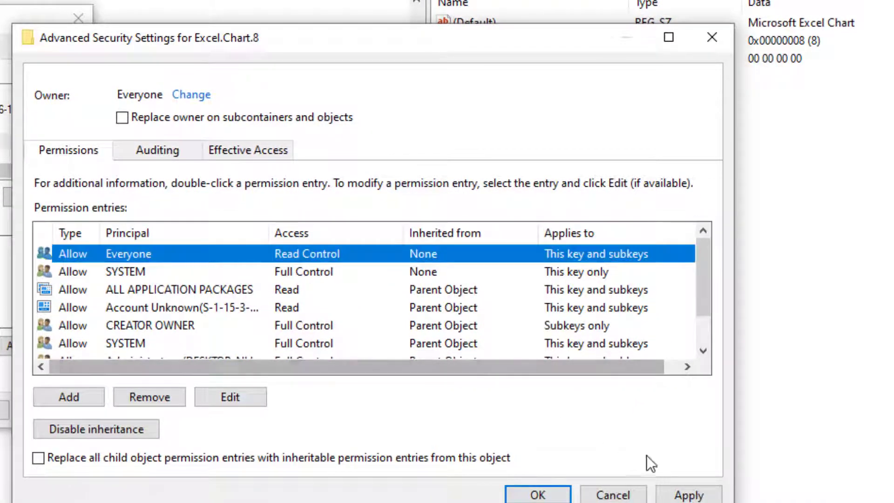
left_click(667, 495)
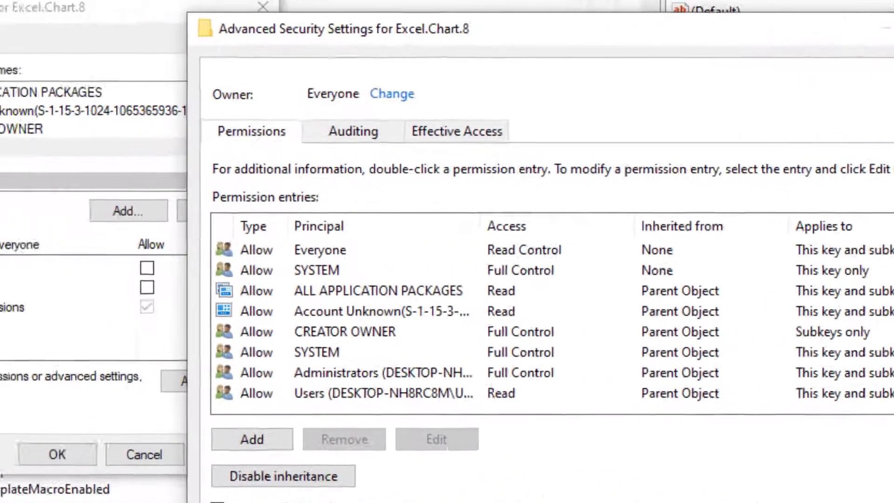
left_click(538, 494)
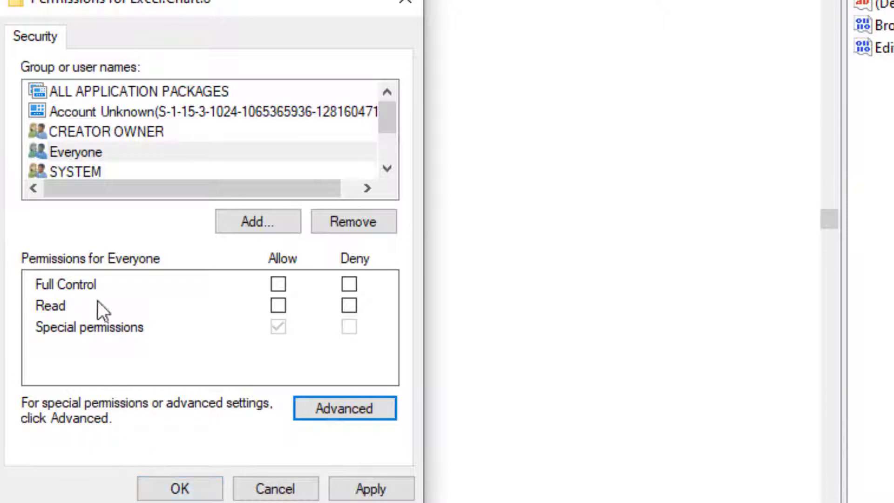
Allow Full Control and Read for the Everyone group on Excel.Chart.8 and accept the permissions.
left_click(274, 280)
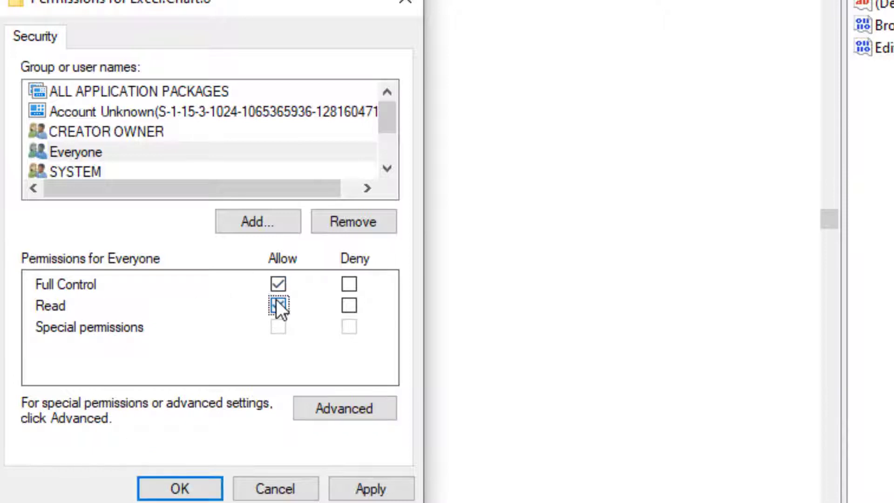
left_click(276, 300)
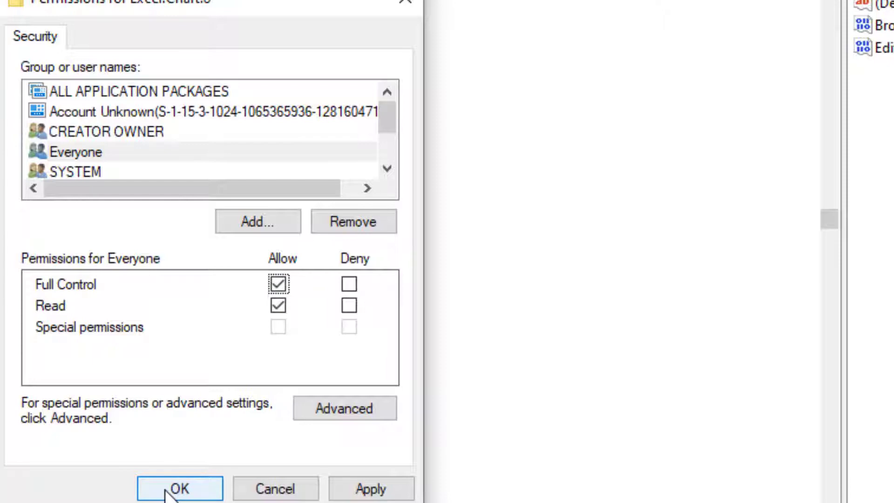
left_click(168, 490)
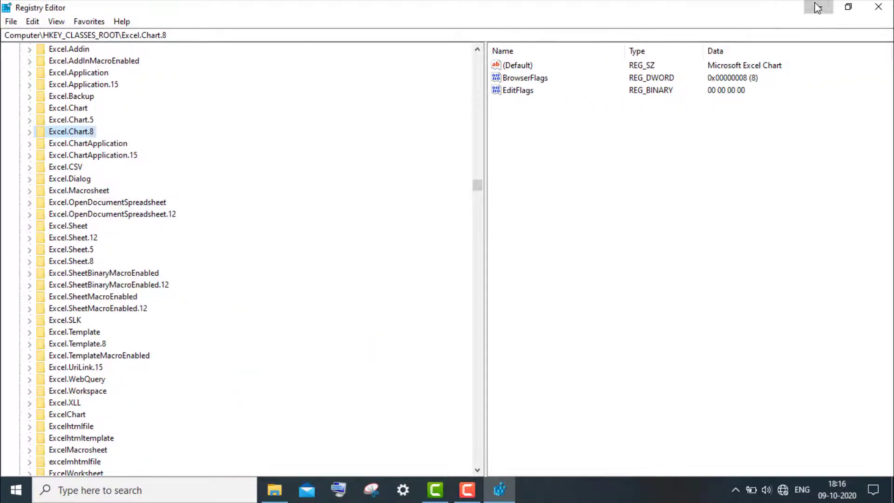
Minimize the Registry Editor and try to restart the computer.
left_click(819, 7)
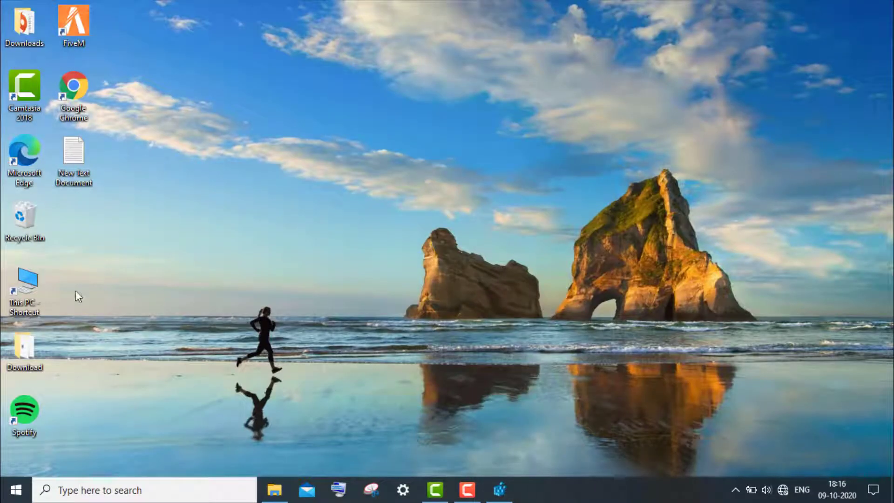
left_click(16, 490)
mouse_move(21, 463)
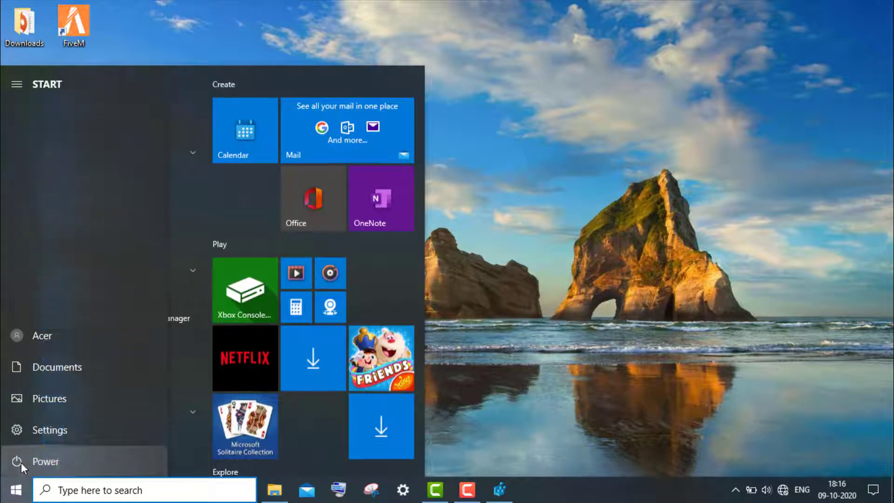
left_click(57, 456)
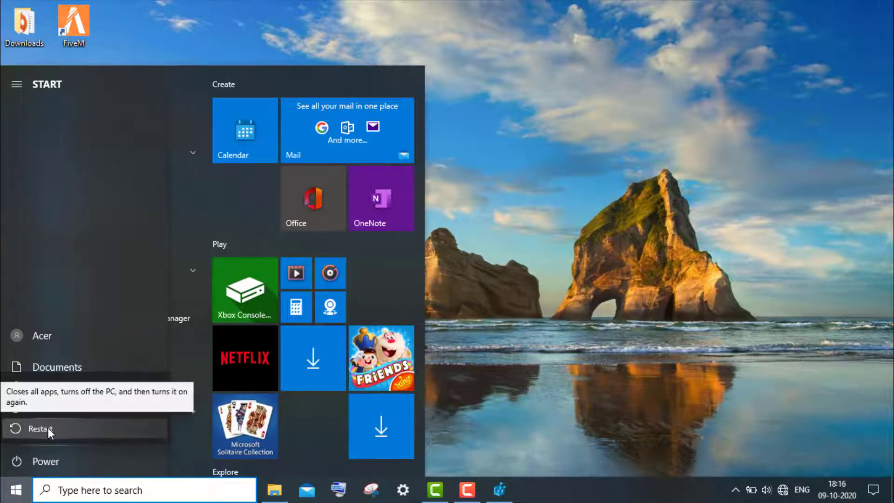
left_click(55, 430)
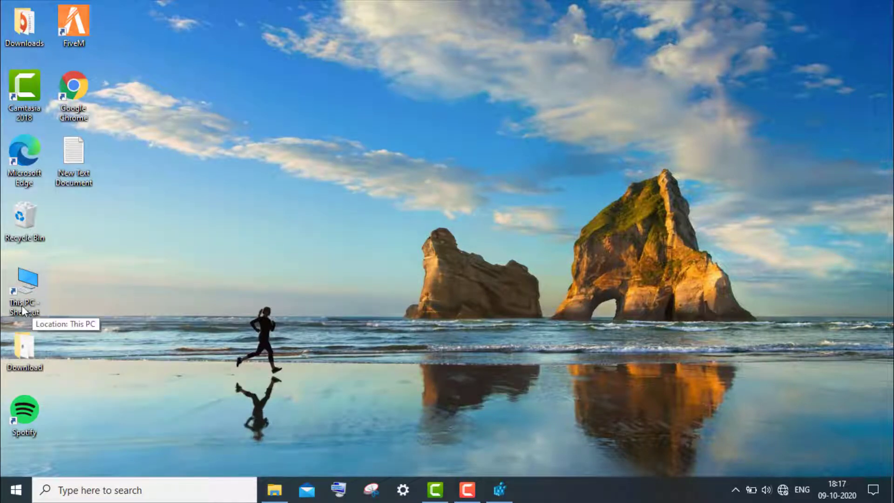
Open This PC and go to the Program Files (x86) folder on Local Disk (C:).
right_click(34, 301)
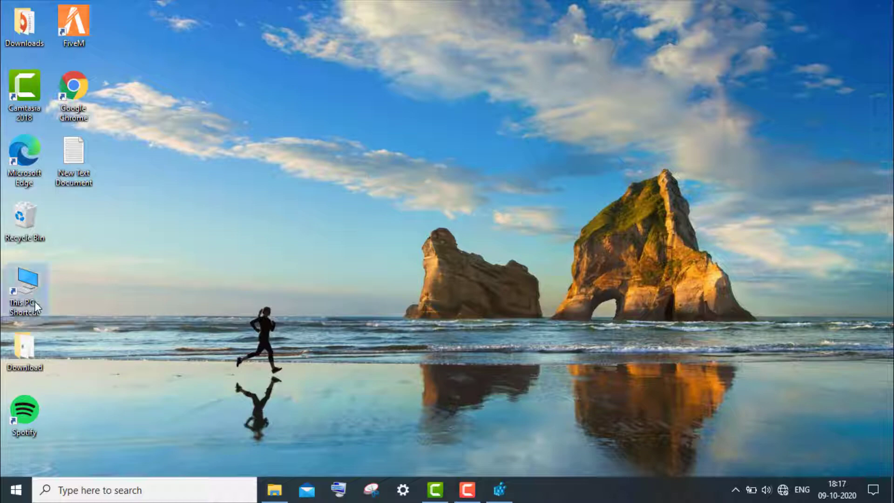
left_click(82, 153)
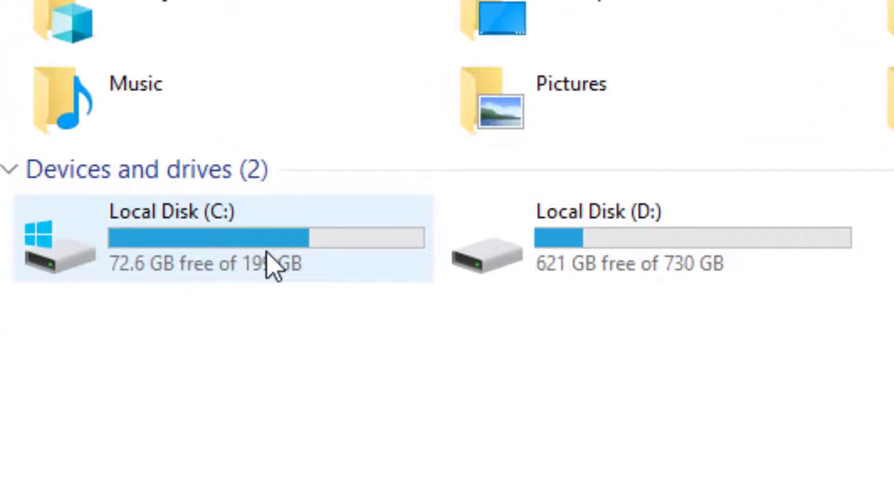
left_click(294, 247)
double_click(294, 248)
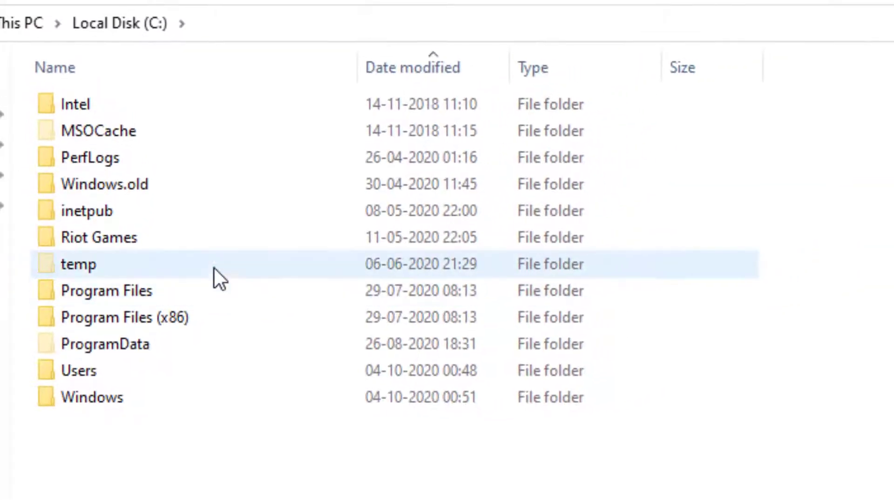
left_click(155, 315)
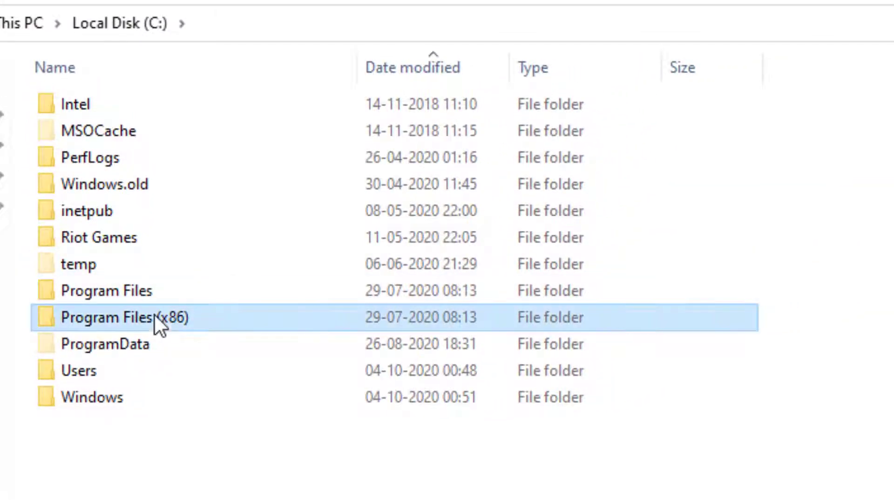
double_click(190, 320)
Go through Common Files and Microsoft Shared to open the OFFICE15 folder.
left_click(165, 222)
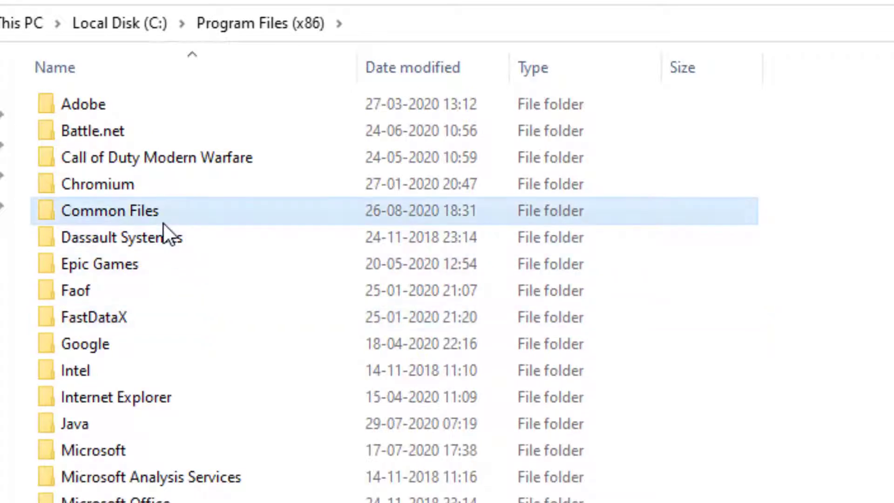
double_click(188, 219)
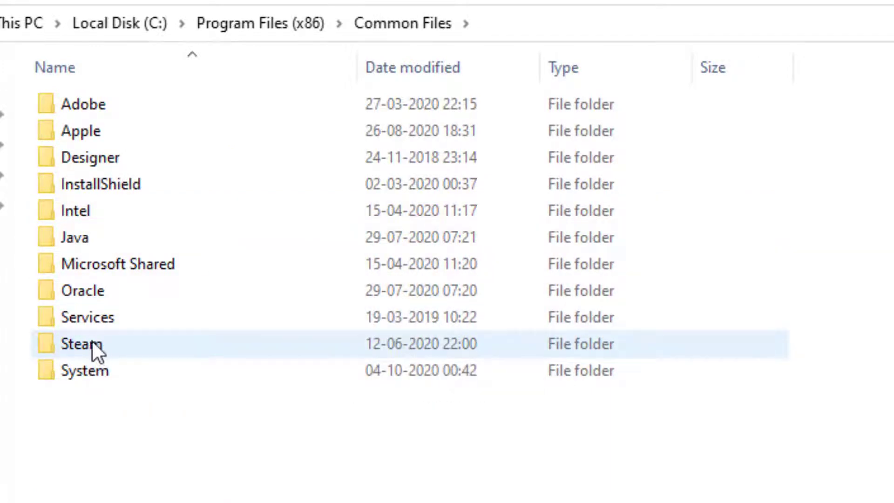
left_click(127, 265)
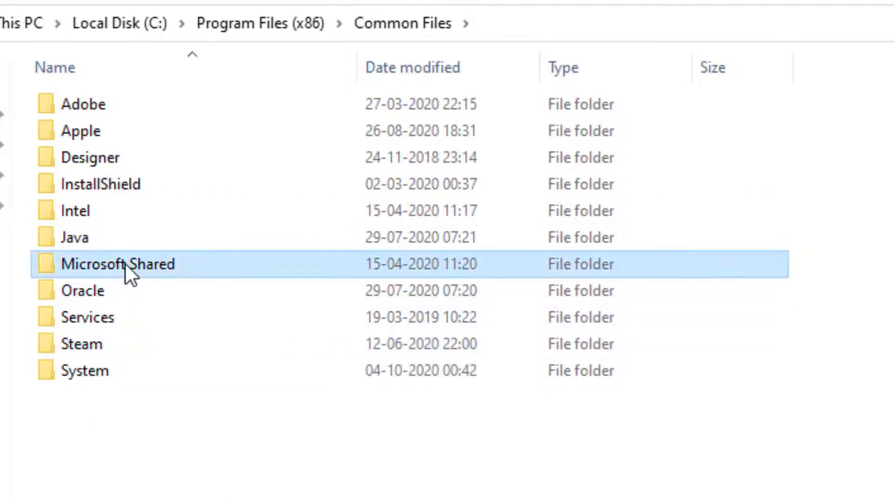
double_click(178, 270)
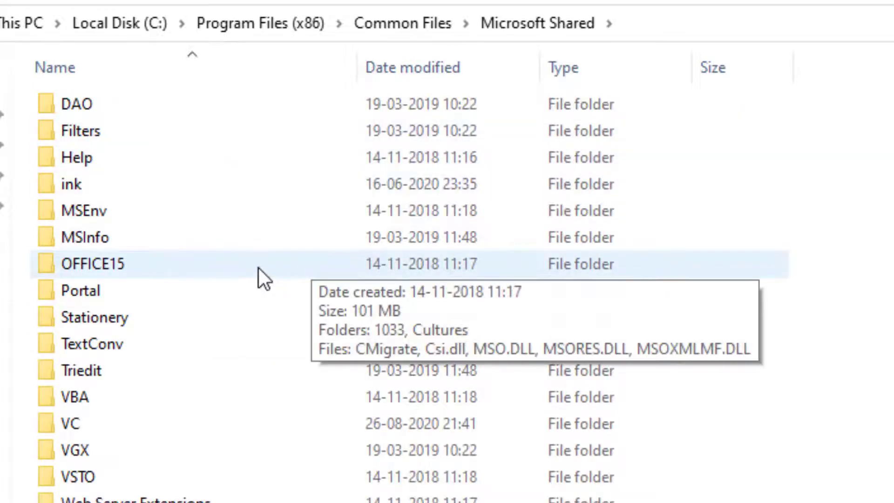
left_click(179, 277)
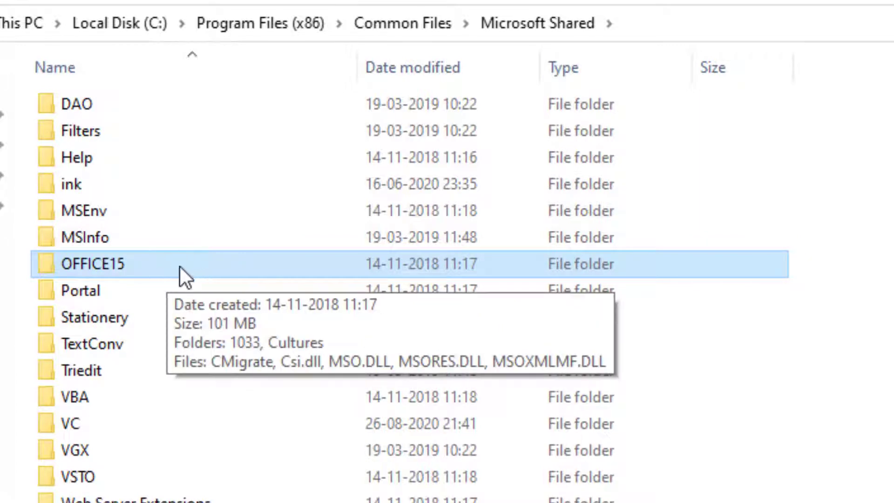
double_click(180, 267)
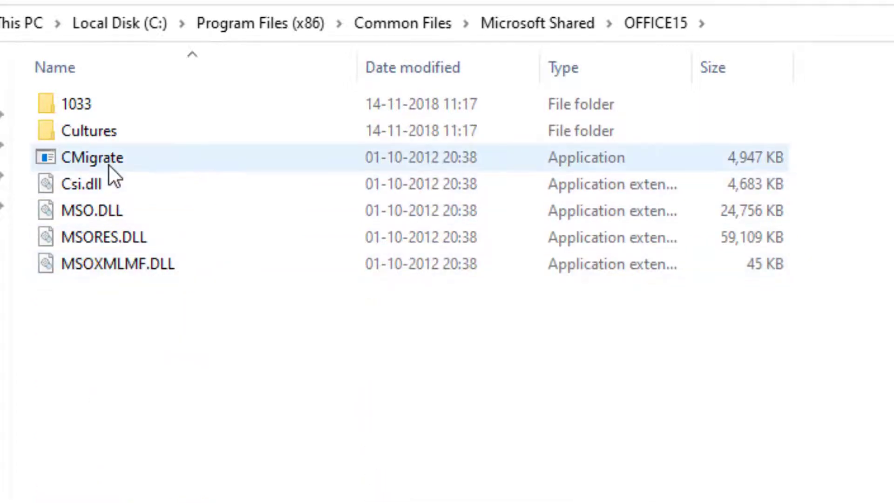
Try to rename the CMigrate application in the OFFICE15 folder.
left_click(109, 166)
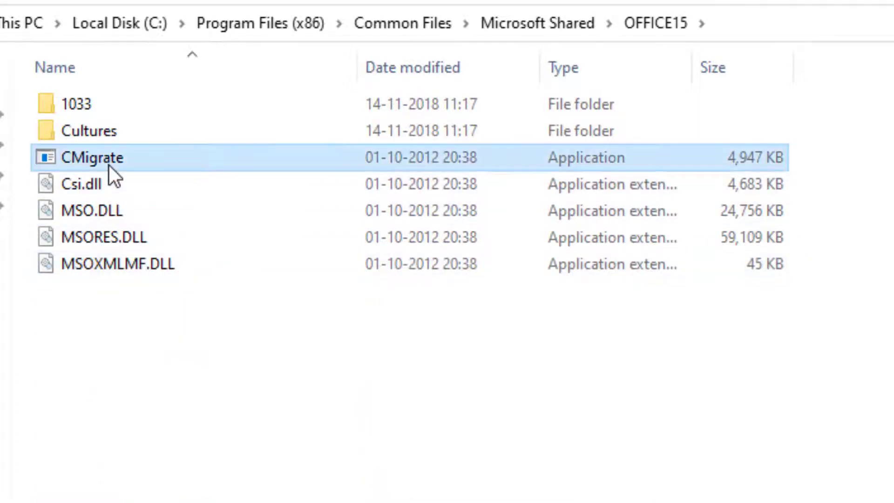
right_click(140, 161)
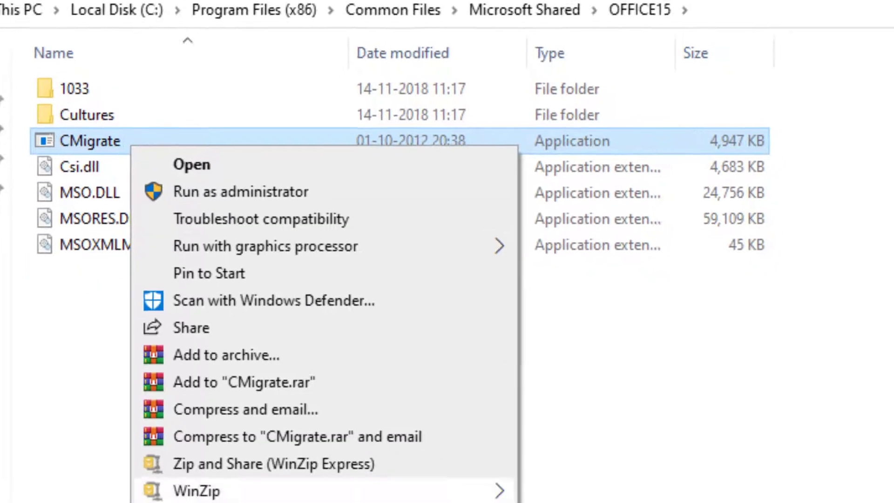
left_click(173, 481)
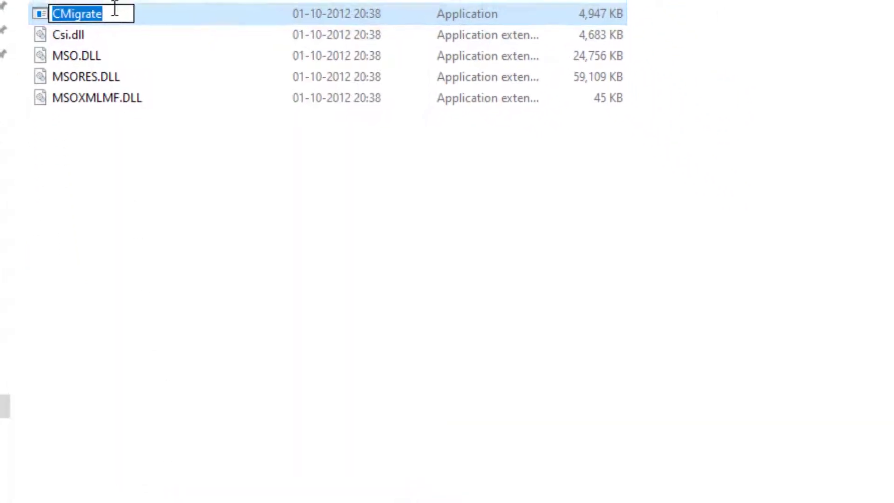
left_click(113, 5)
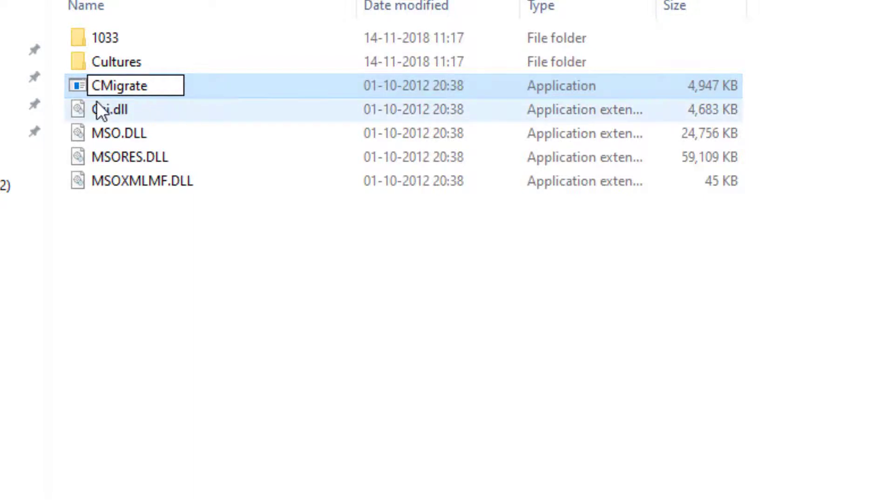
left_click(228, 228)
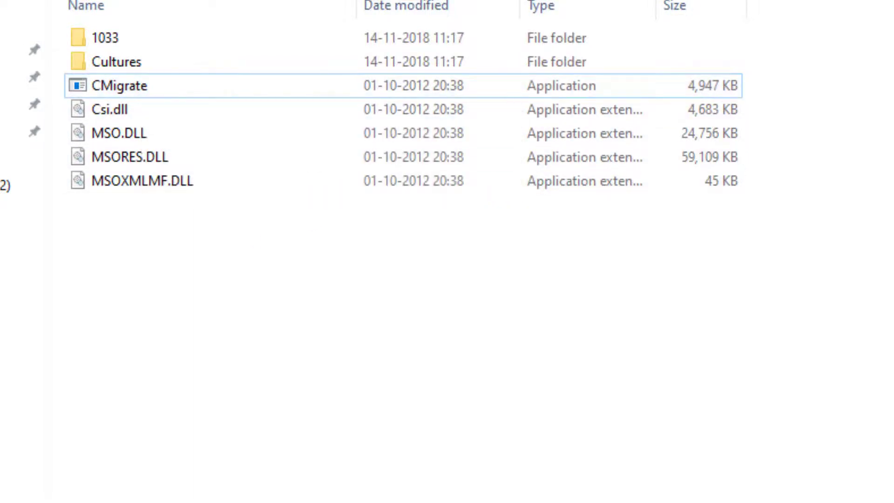
Go back from the OFFICE15 folder to This PC and return to the desktop.
key("alt+Up")
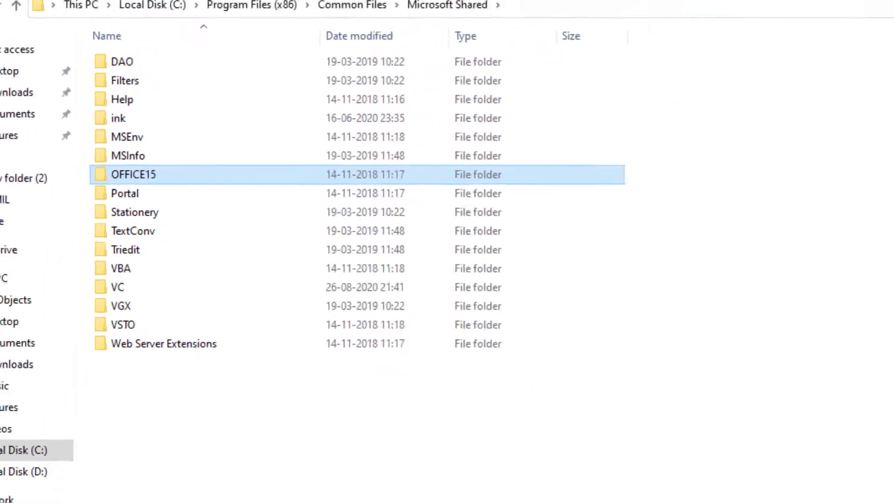
left_click(14, 44)
left_click(14, 44)
left_click(13, 44)
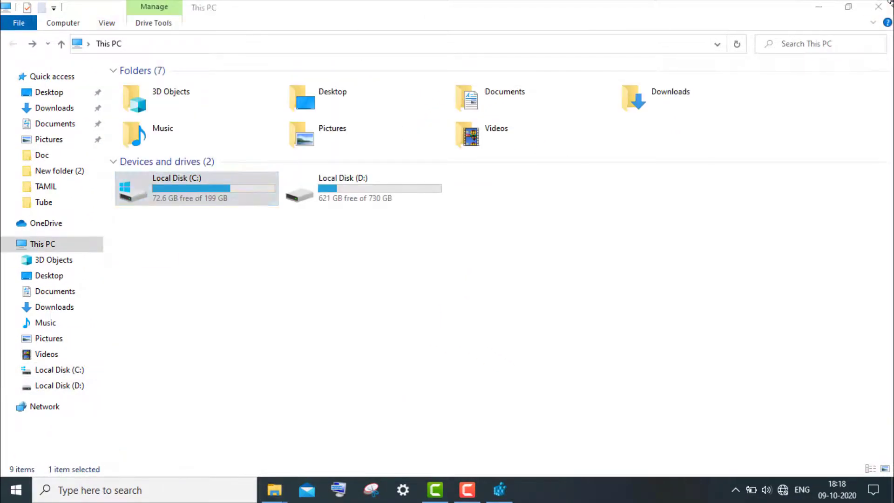
key("super+d")
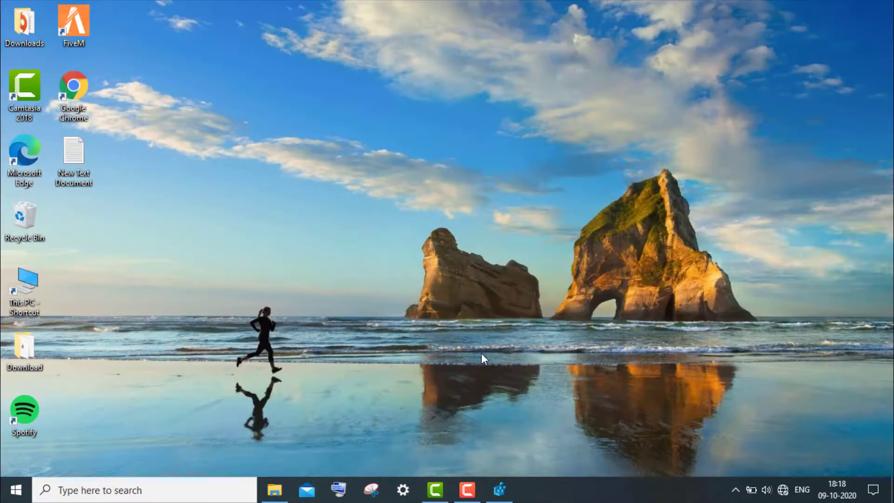
Bring up the power options for restarting the computer.
left_click(16, 490)
left_click(17, 461)
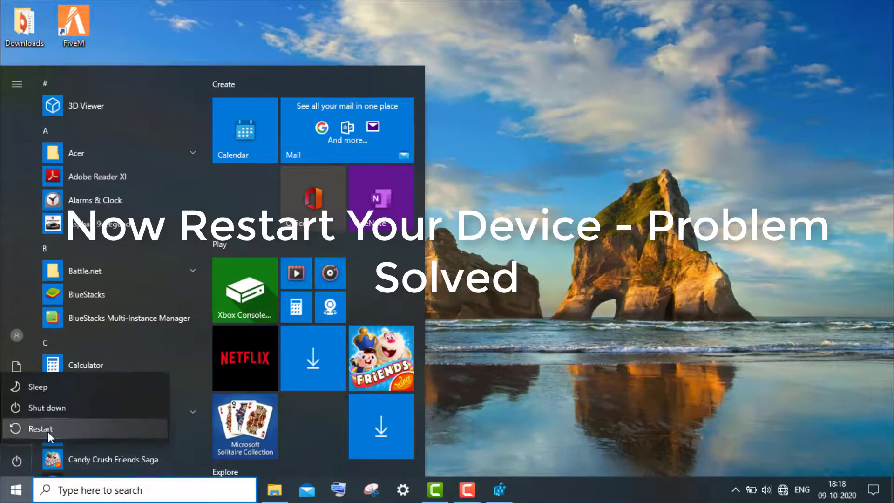